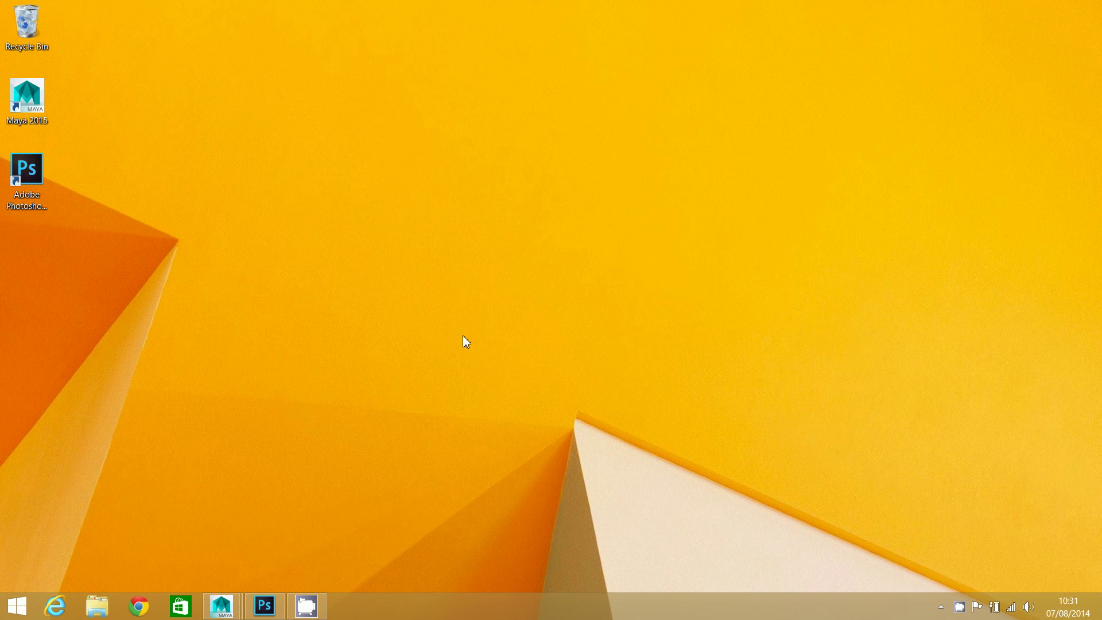
- Create a new 1024×1024 px, 72 ppi RGB document named 'Terrain HM' with a white background
left_click(263, 605)
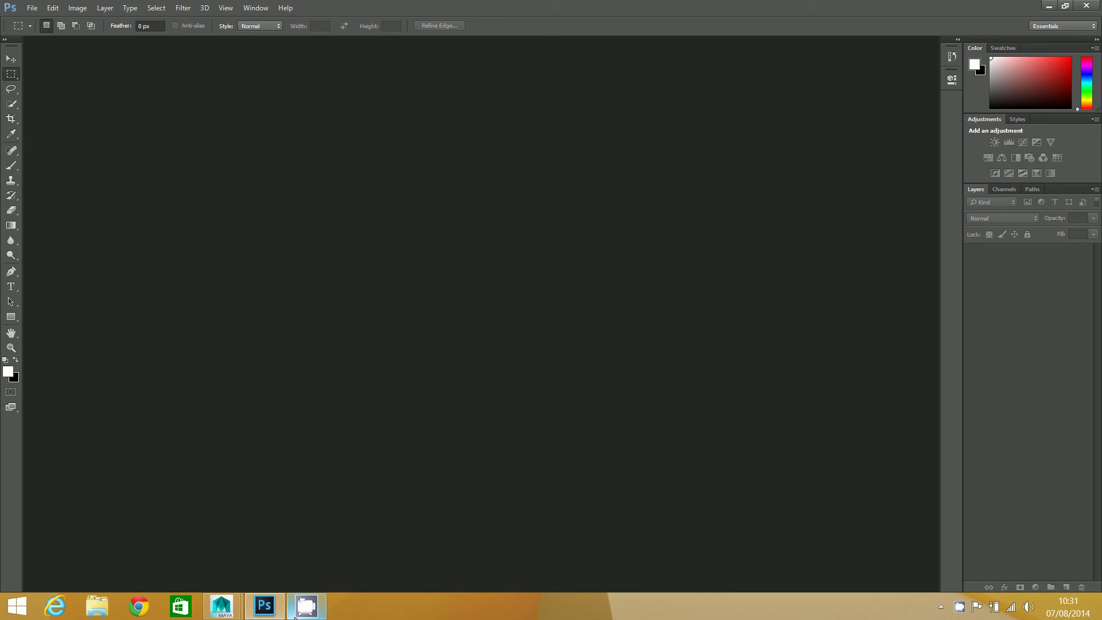
mouse_move(295, 615)
left_click(32, 8)
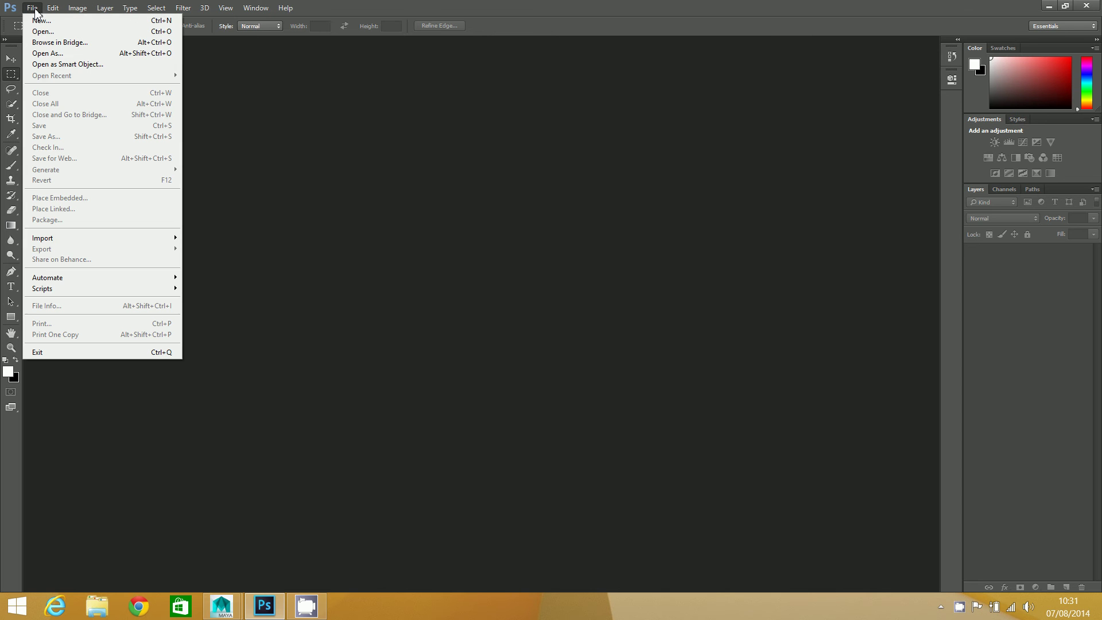
left_click(40, 21)
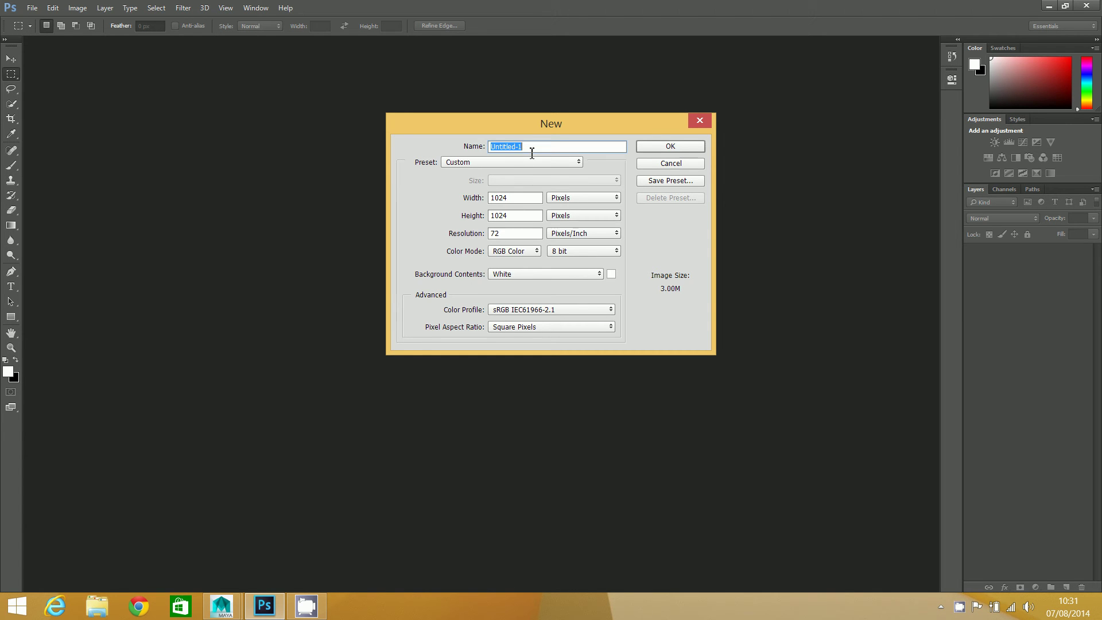
type("Terrain HM")
left_click(671, 147)
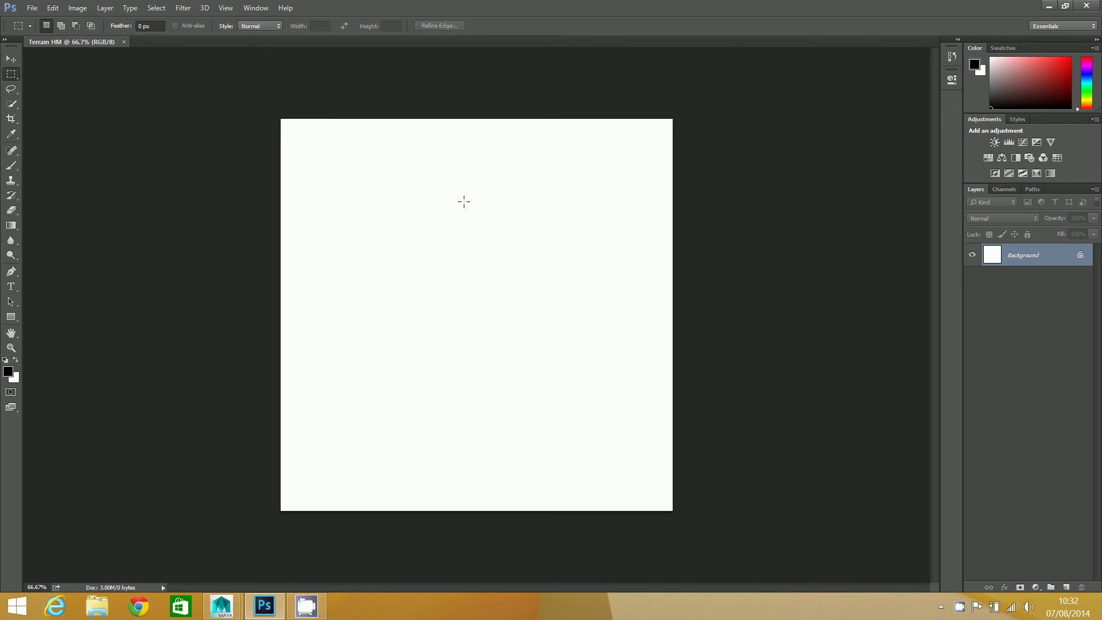
- Render a Clouds filter pattern across the Terrain HM canvas
scroll(464, 201, "up", 2)
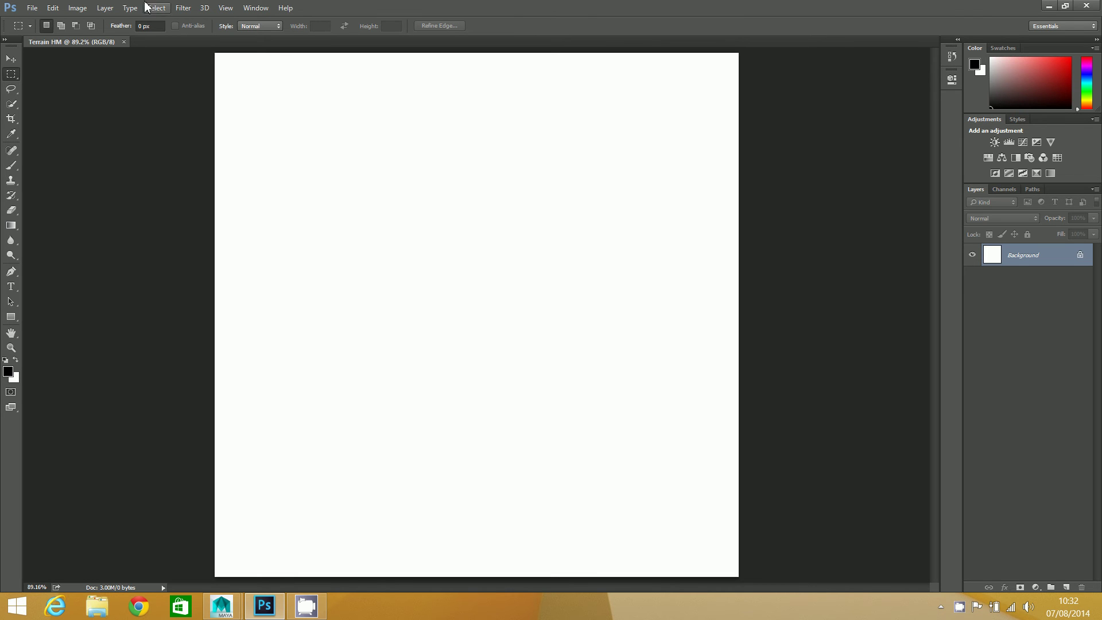
left_click(186, 10)
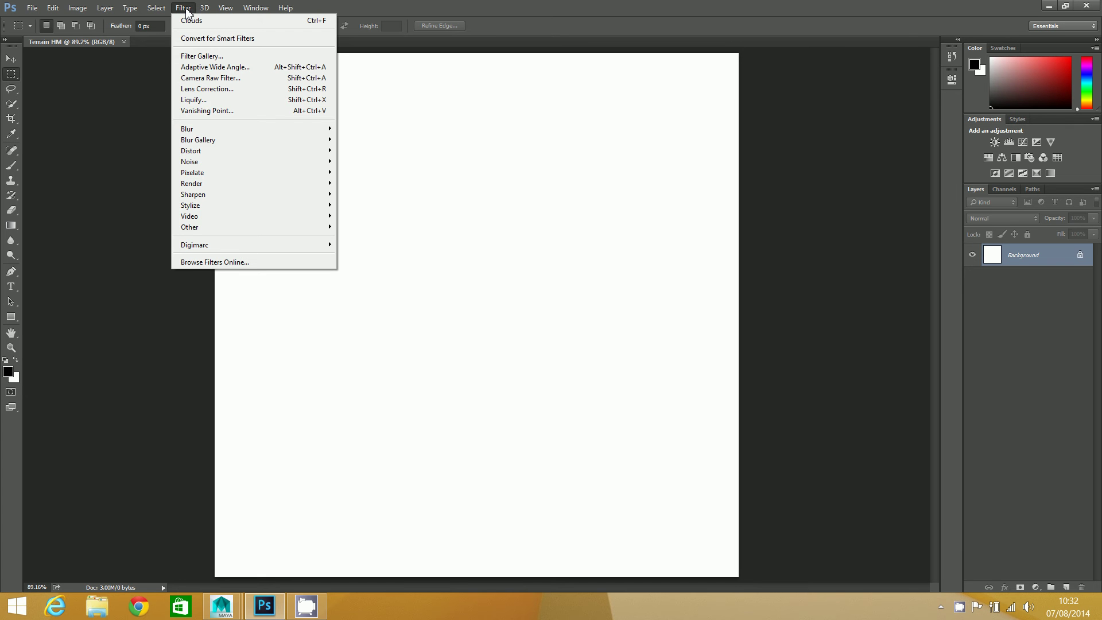
mouse_move(214, 183)
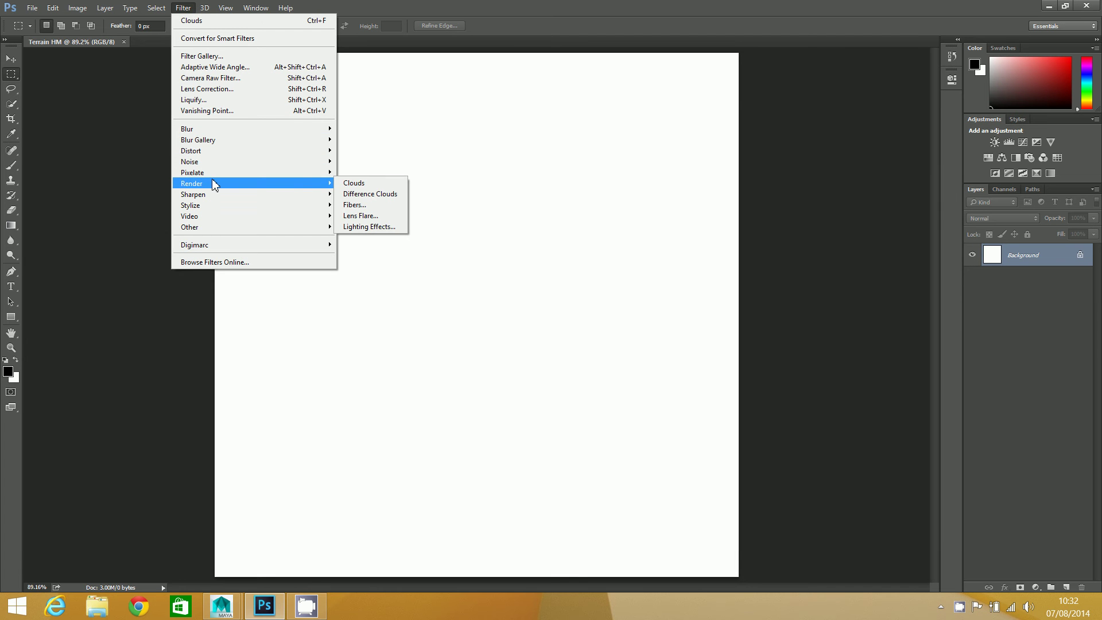
left_click(374, 187)
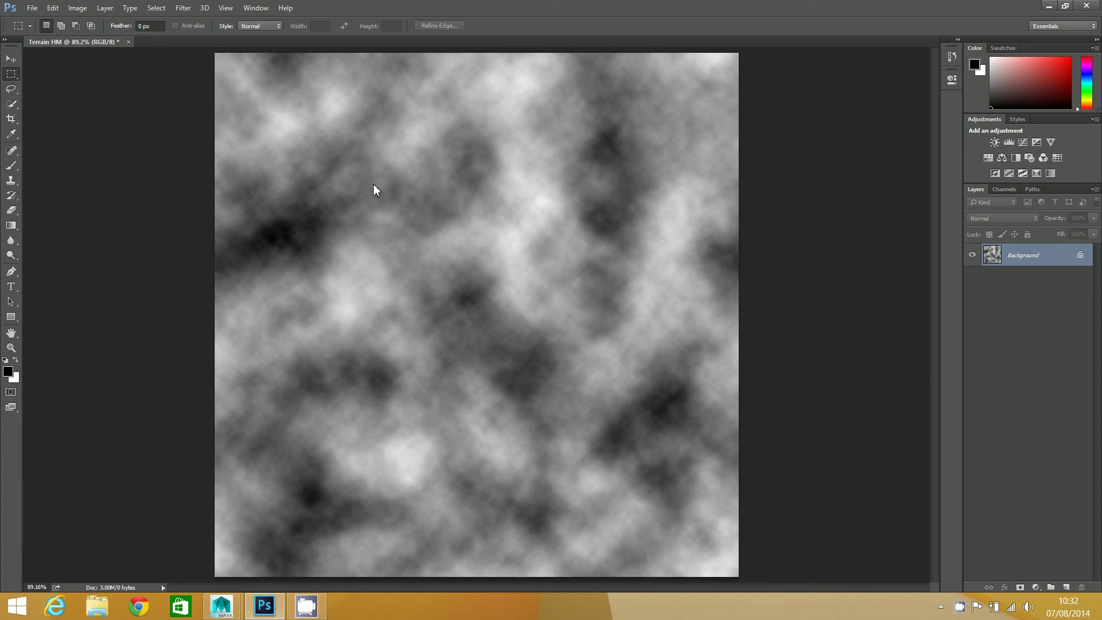
- Reapply the Clouds filter several times to get a new cloud variation
left_click(189, 10)
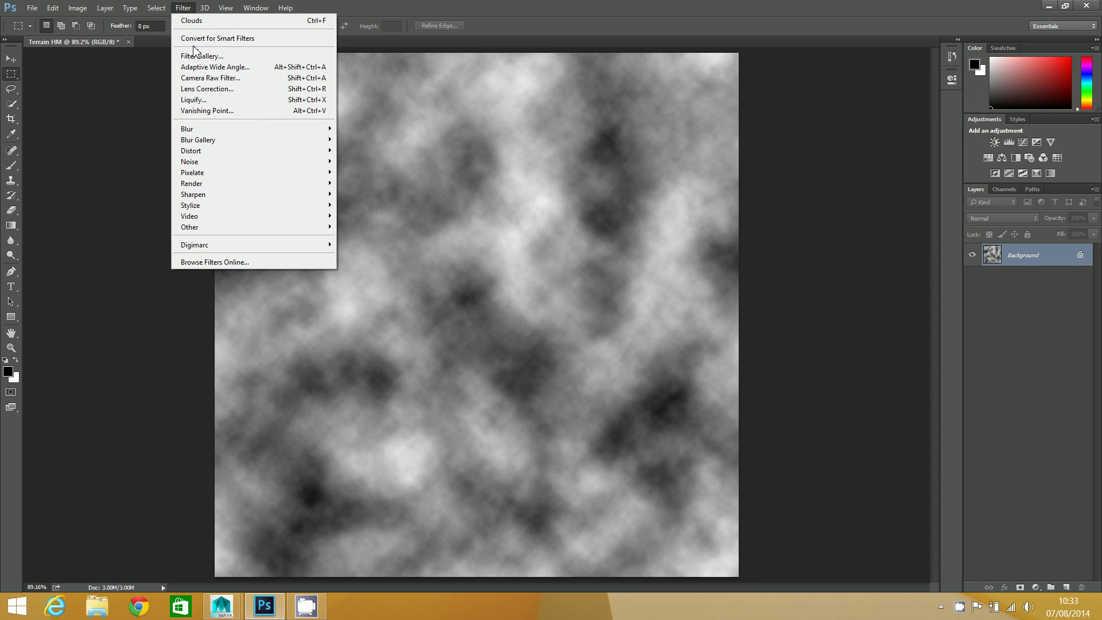
left_click(198, 21)
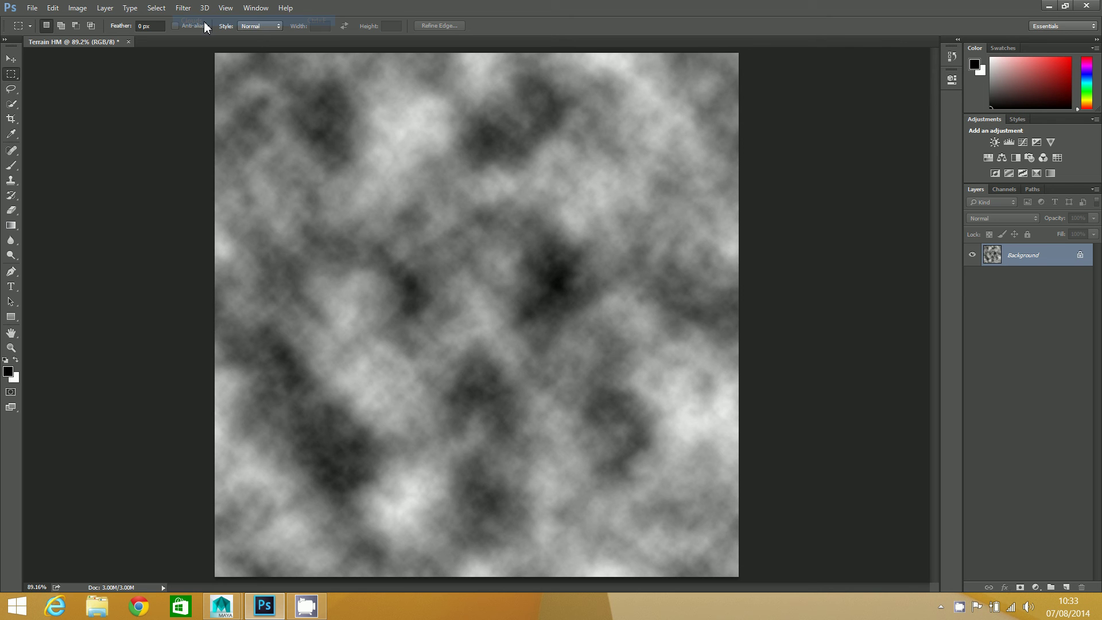
left_click(183, 8)
left_click(185, 20)
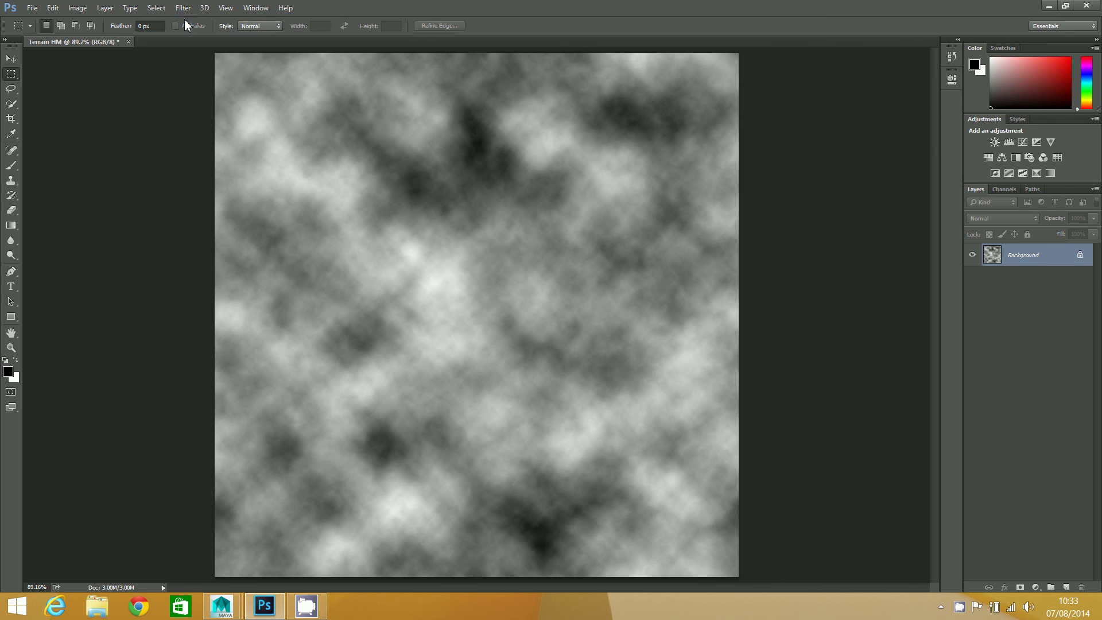
left_click(181, 8)
left_click(191, 20)
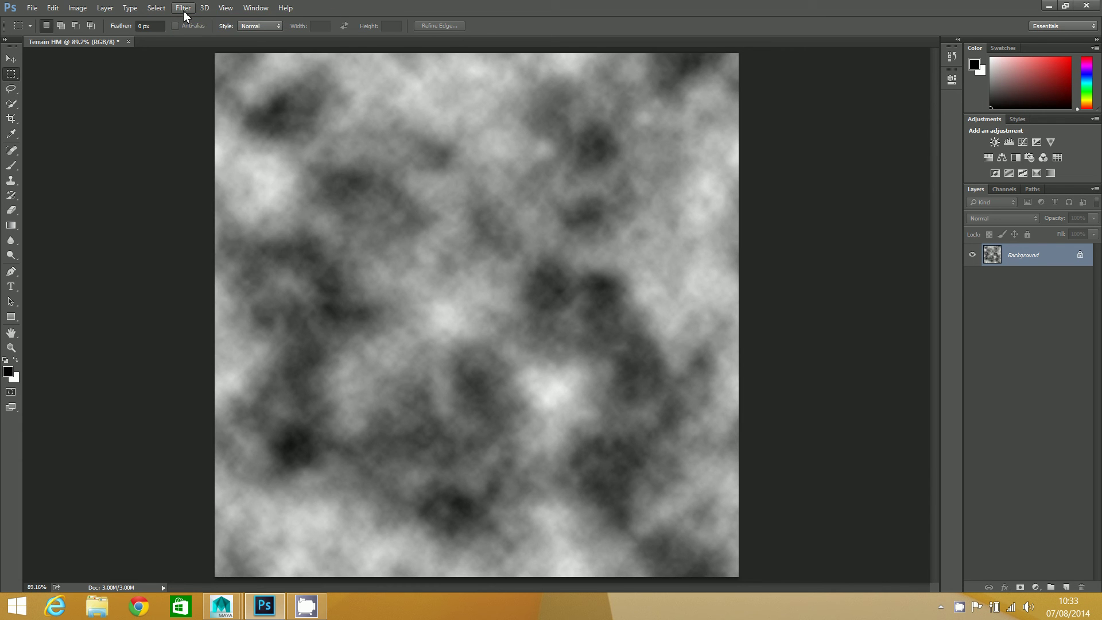
left_click(184, 9)
left_click(184, 21)
left_click(184, 8)
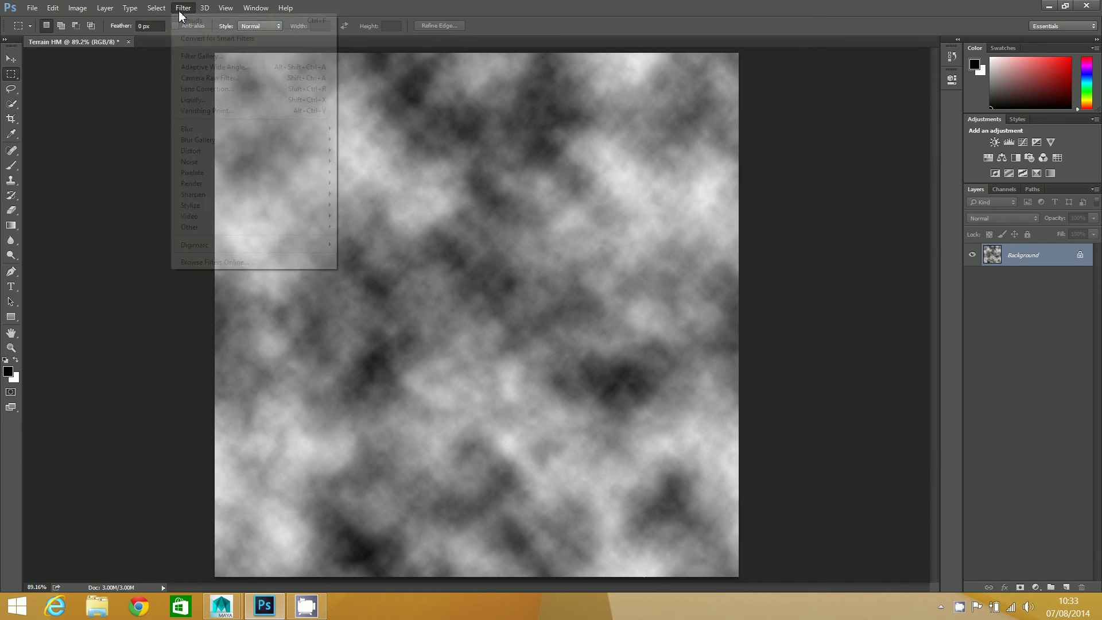
left_click(186, 21)
left_click(183, 8)
left_click(186, 20)
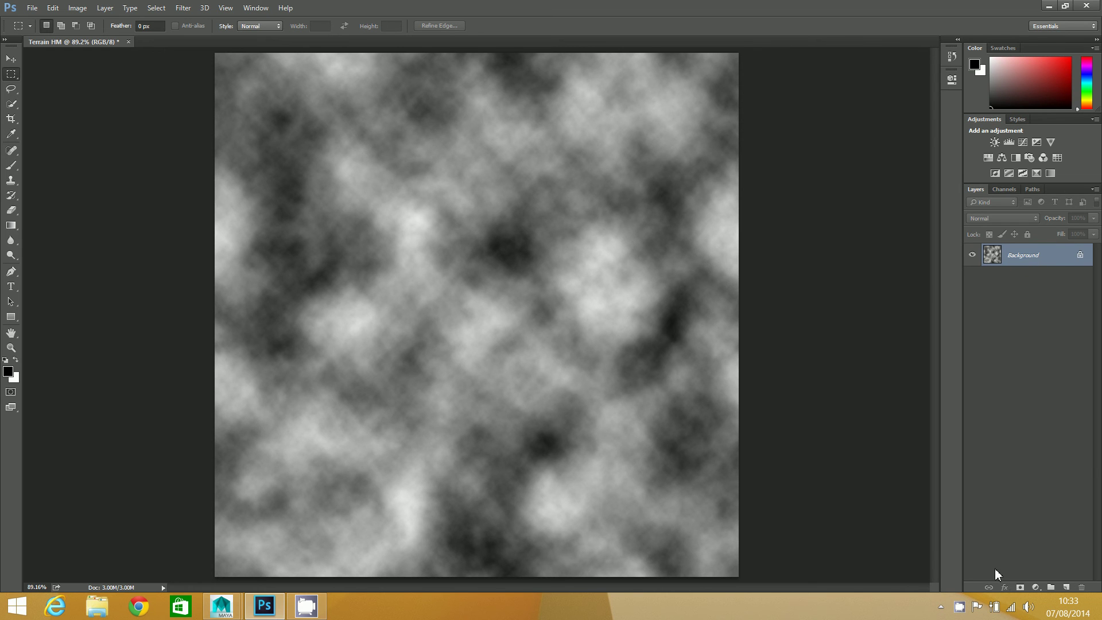
- Add a Levels adjustment layer and raise its black input level to darken the clouds
left_click(1037, 591)
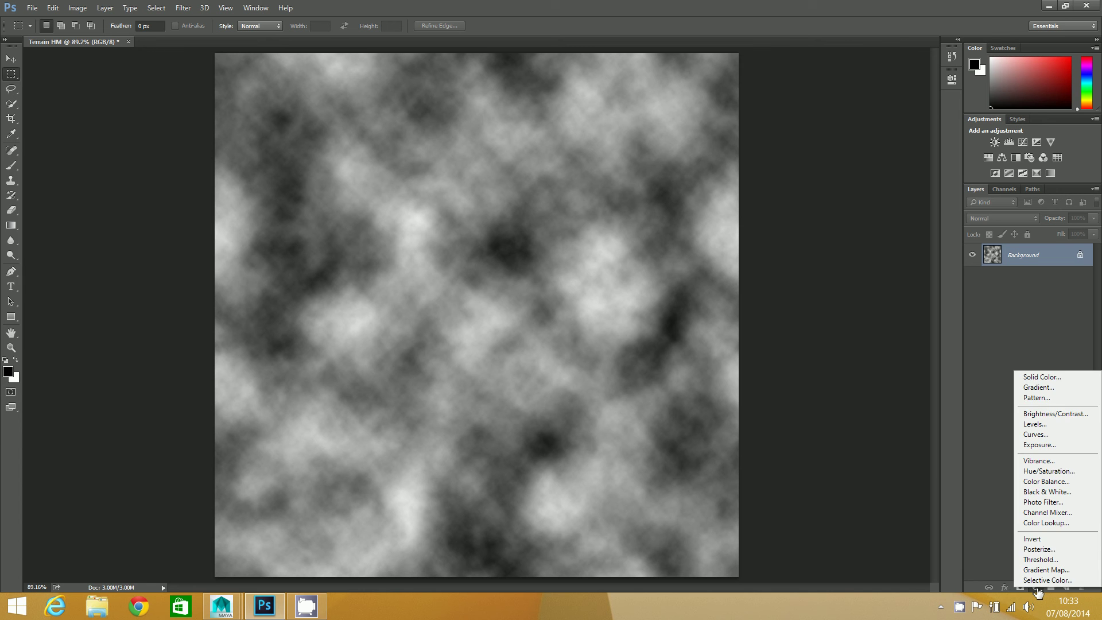
left_click(1053, 424)
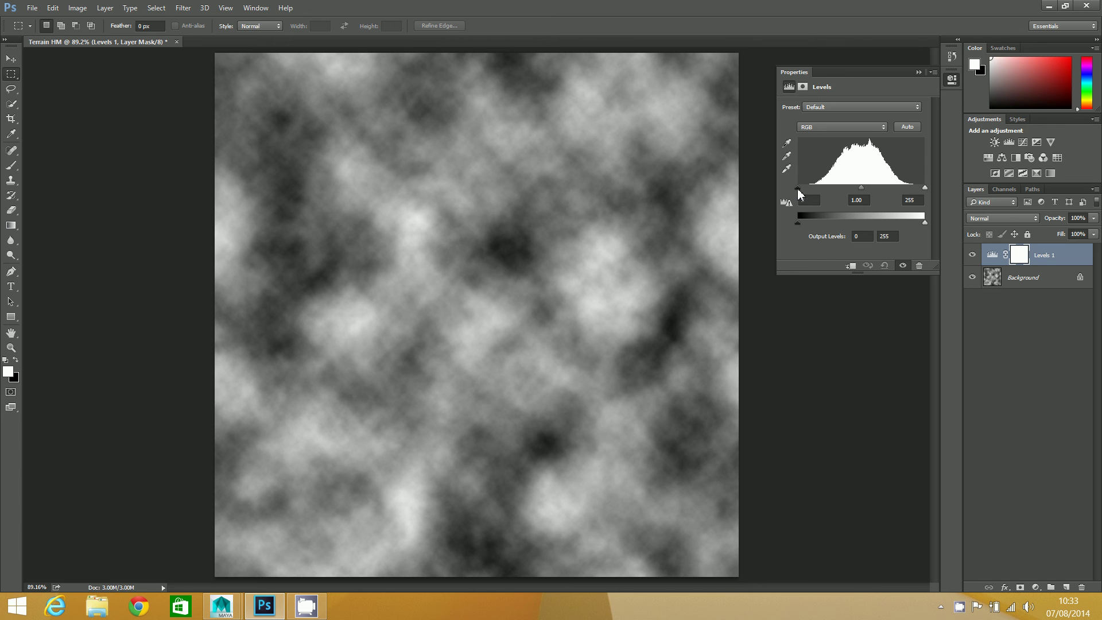
left_click_drag(797, 189, 913, 192)
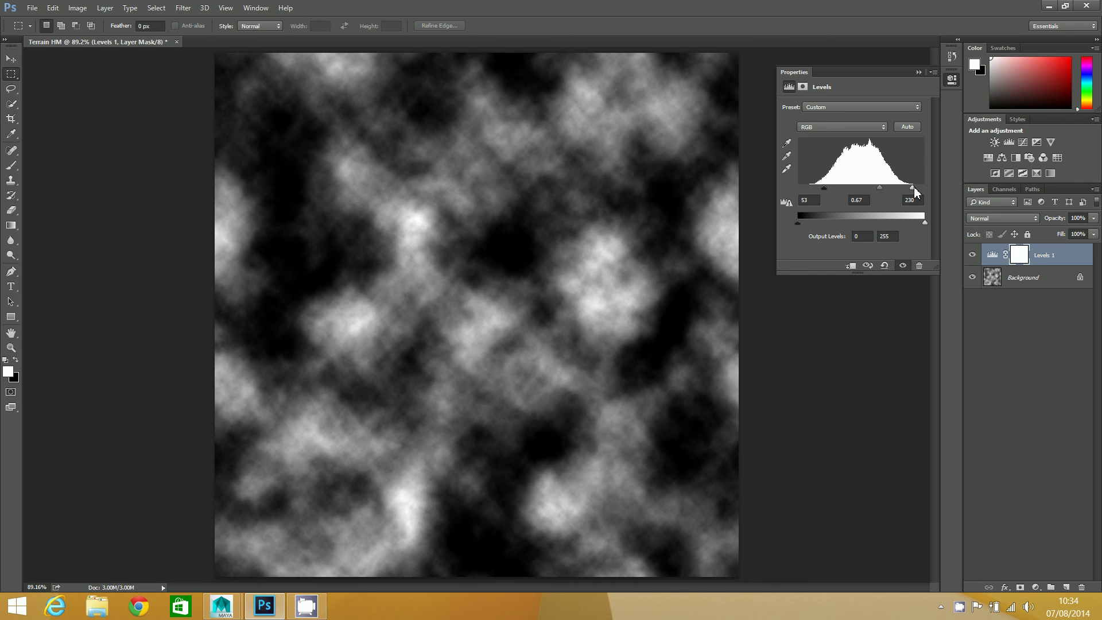
left_click(918, 72)
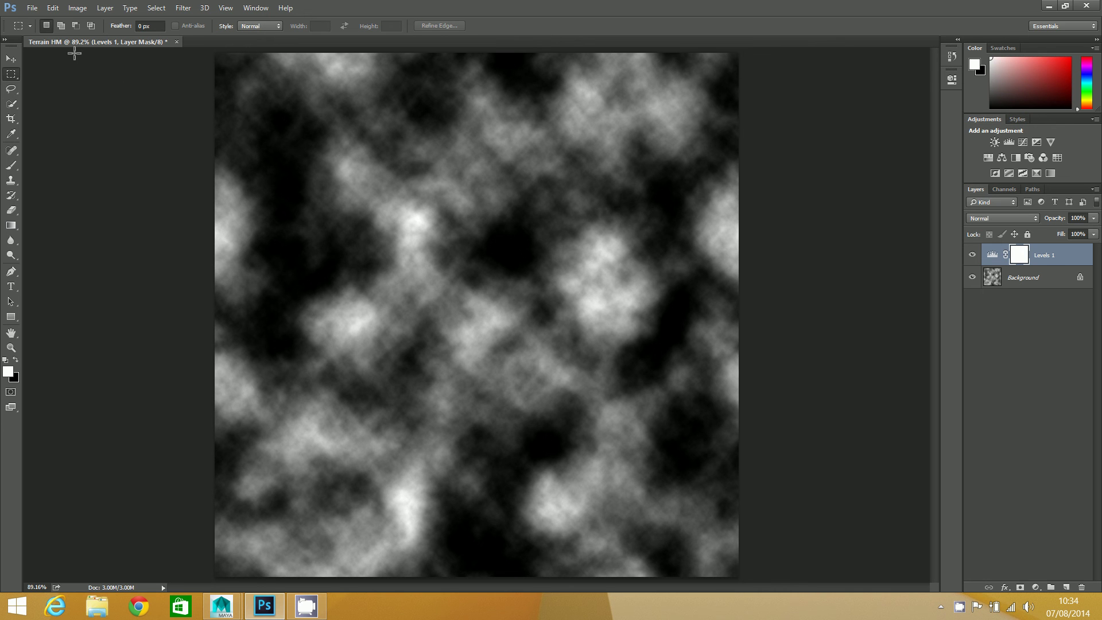
- Save as Terrain HM.psd in Documents > maya > projects > Terrain > sourceimages, keeping maximum compatibility
left_click(33, 8)
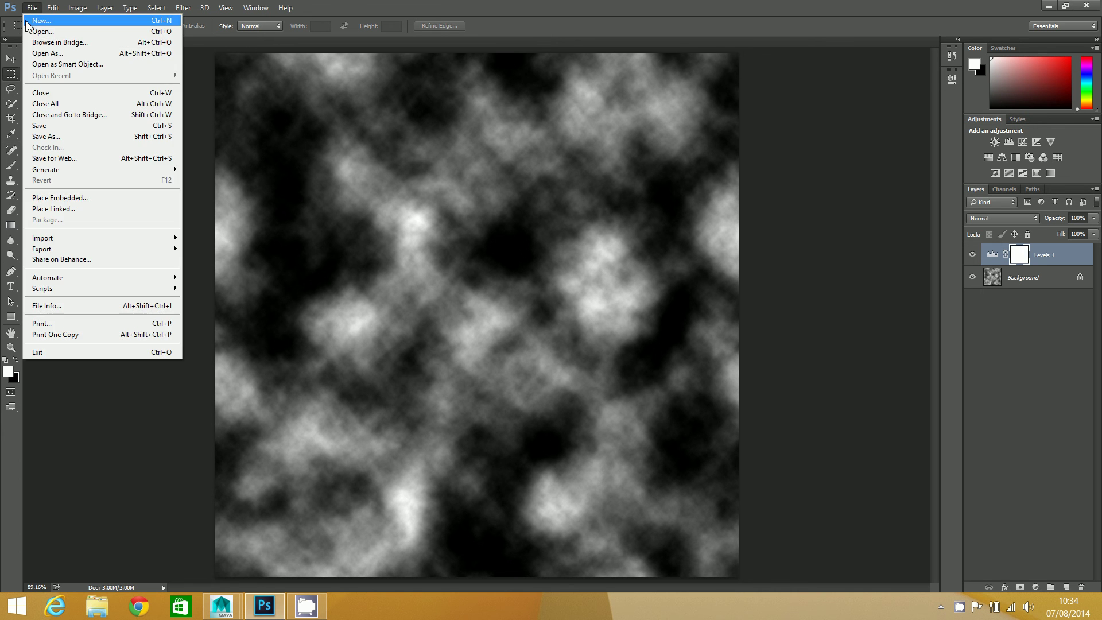
left_click(78, 137)
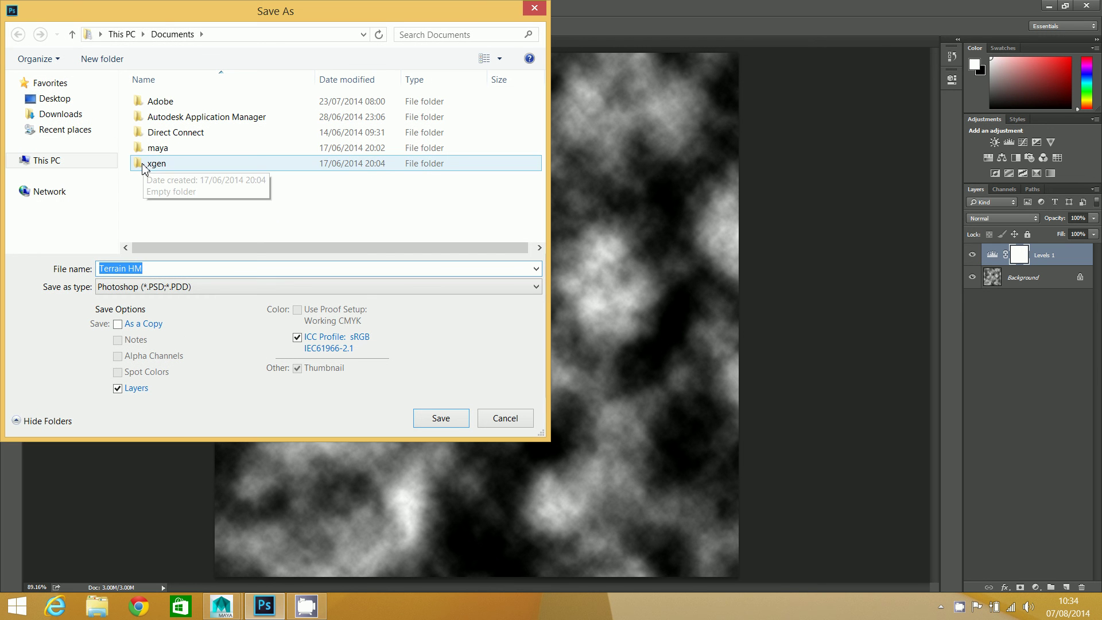
double_click(156, 148)
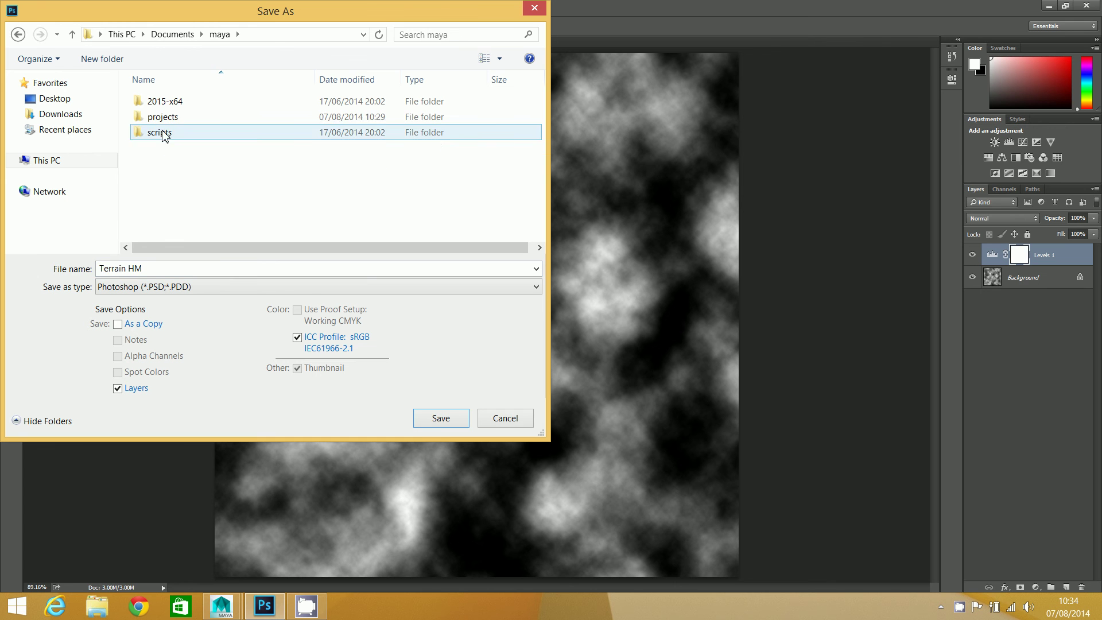
double_click(163, 117)
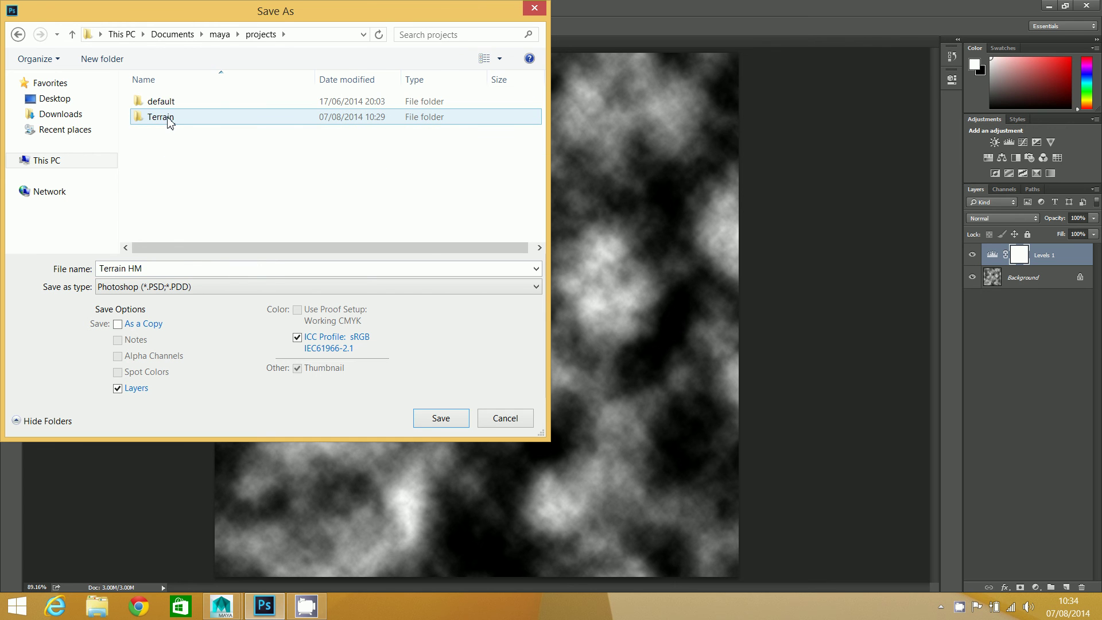
double_click(162, 122)
scroll(159, 122, "down", 1)
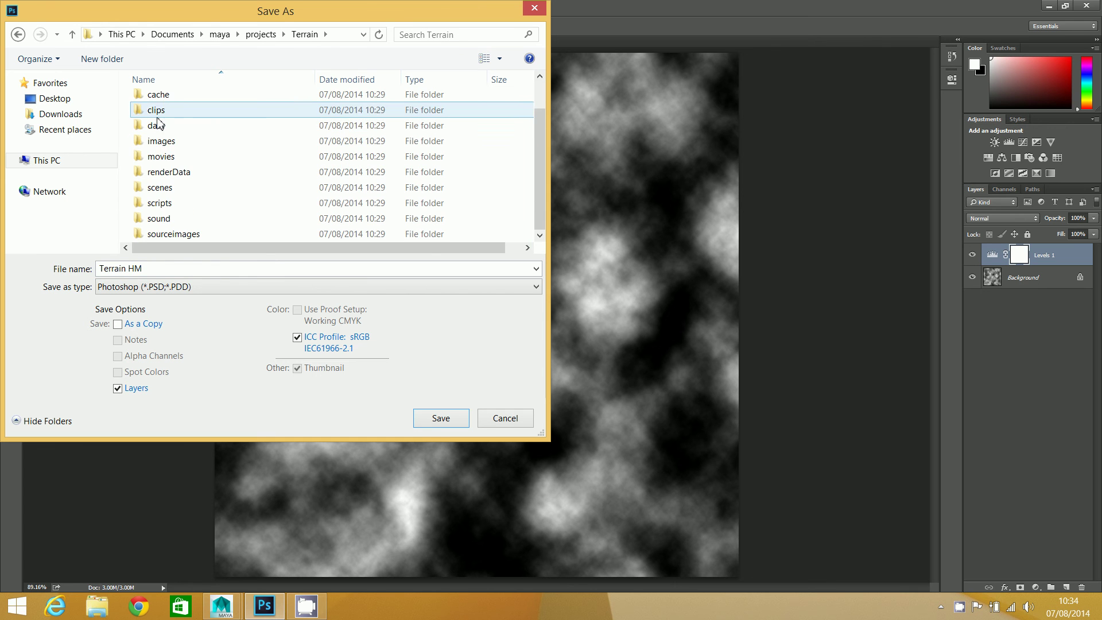
double_click(182, 233)
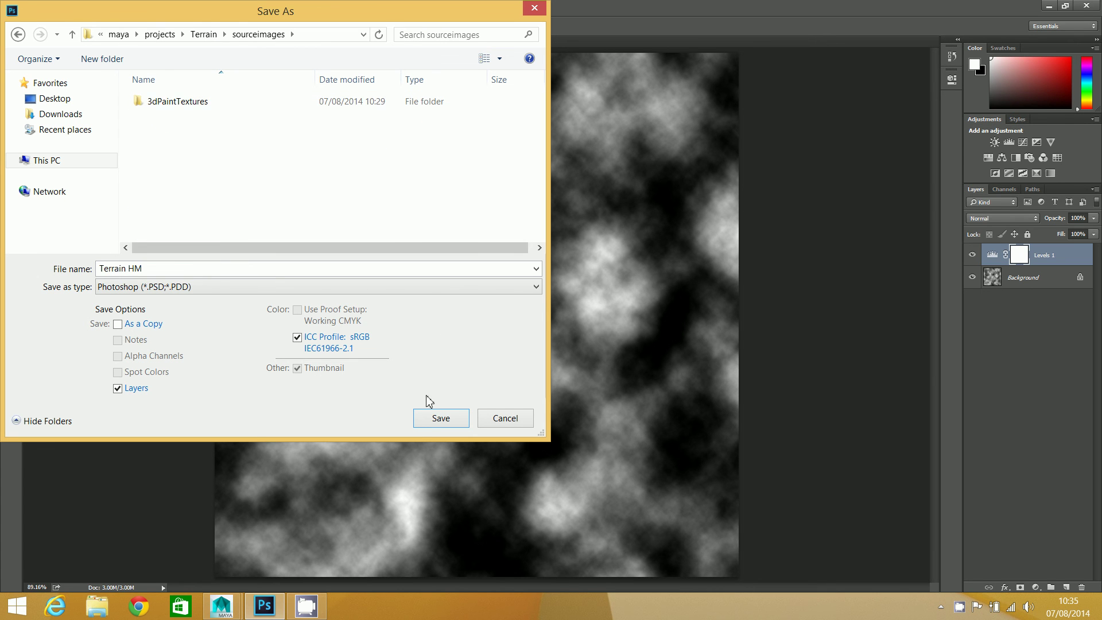
left_click(441, 418)
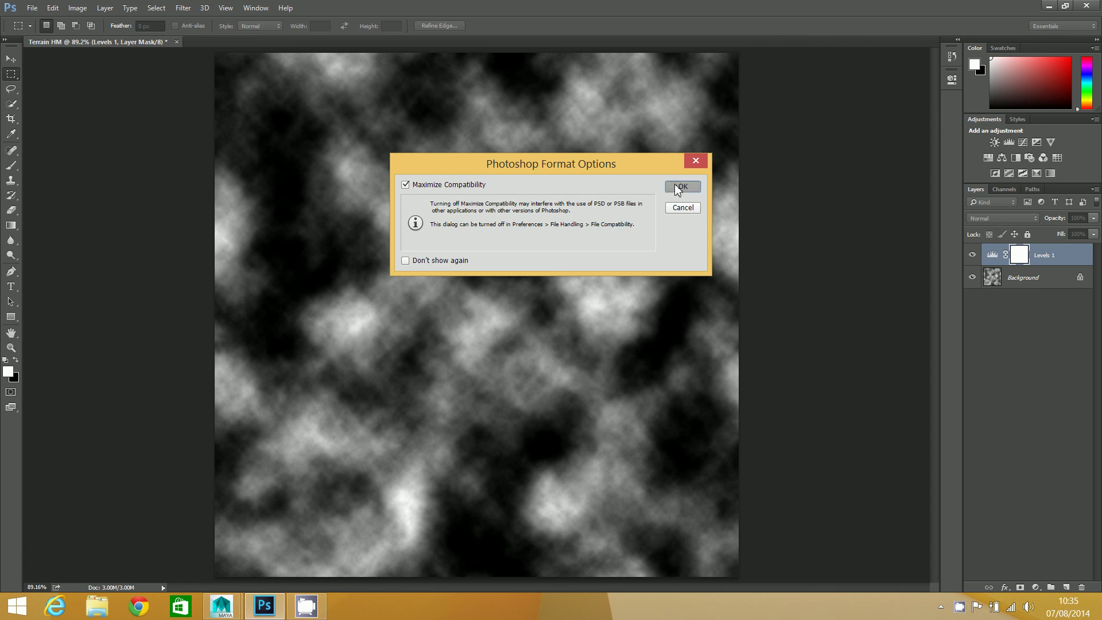
left_click(682, 187)
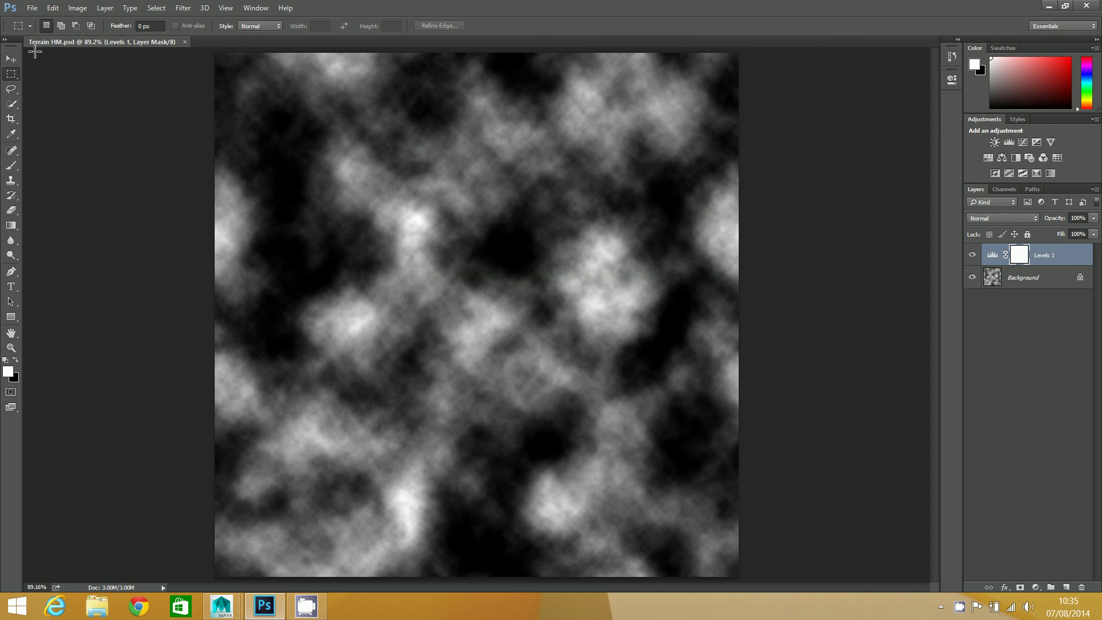
- Save a Targa copy of Terrain HM at 24 bits/pixel in the sourceimages folder
left_click(36, 13)
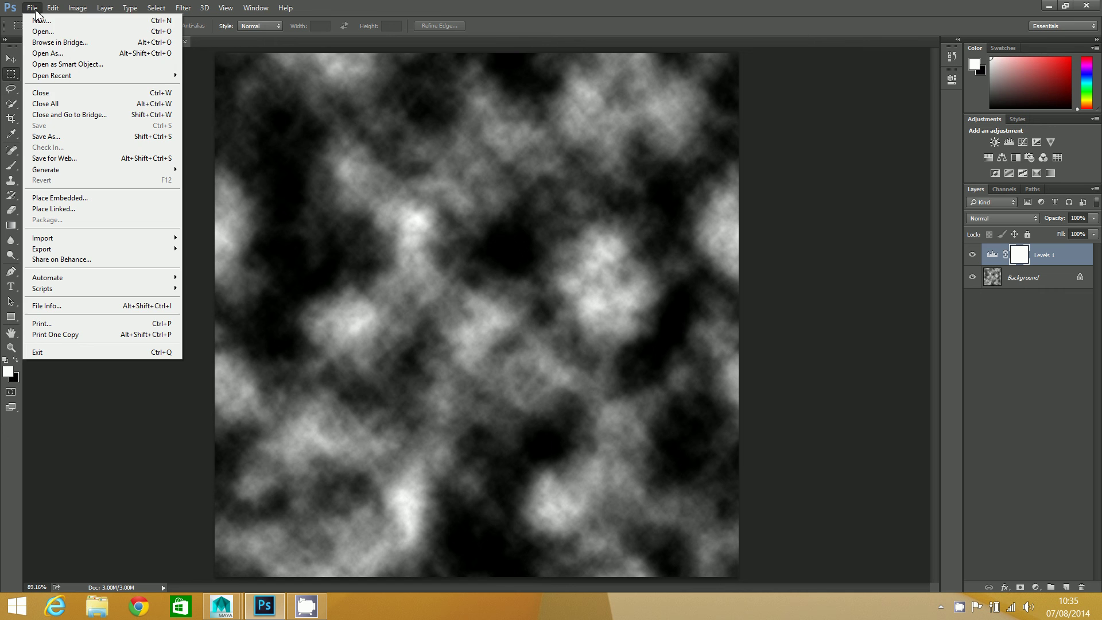
left_click(75, 136)
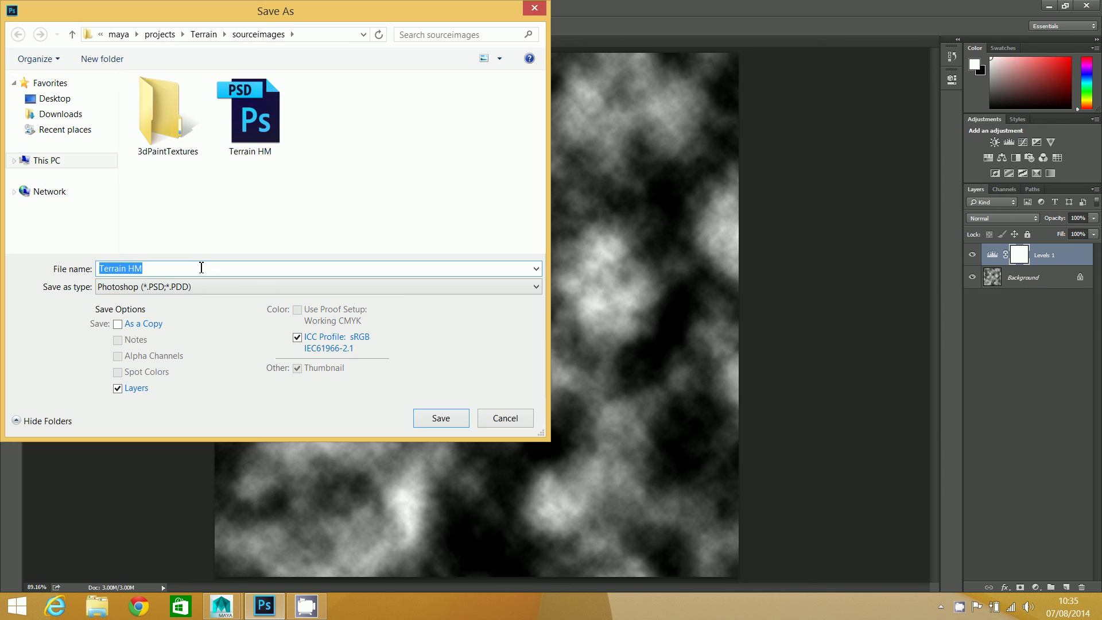
left_click(197, 287)
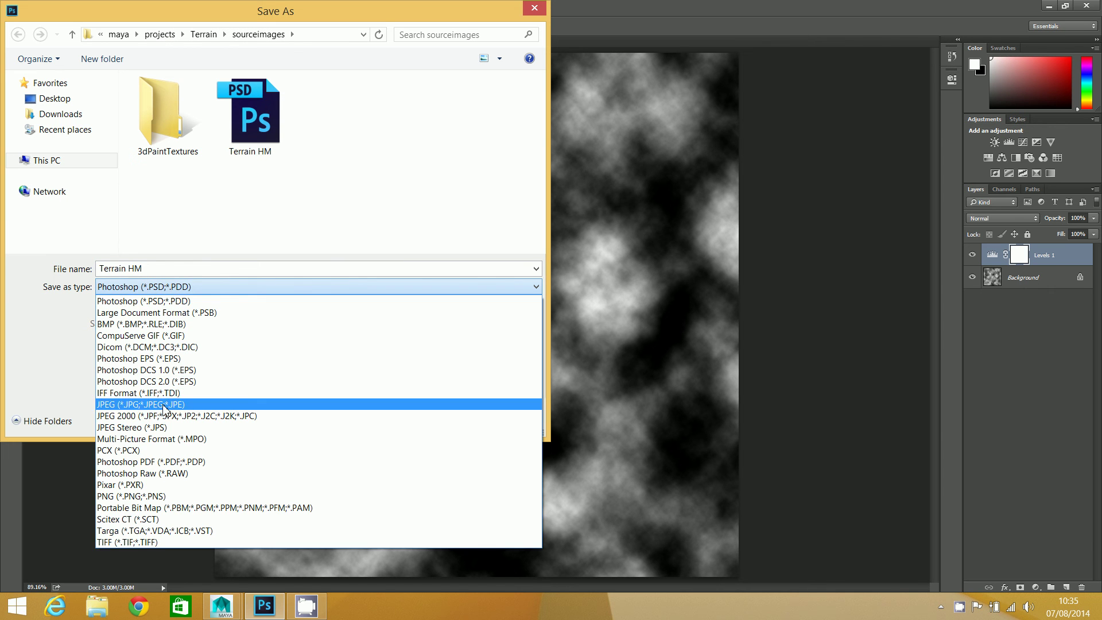
left_click(155, 530)
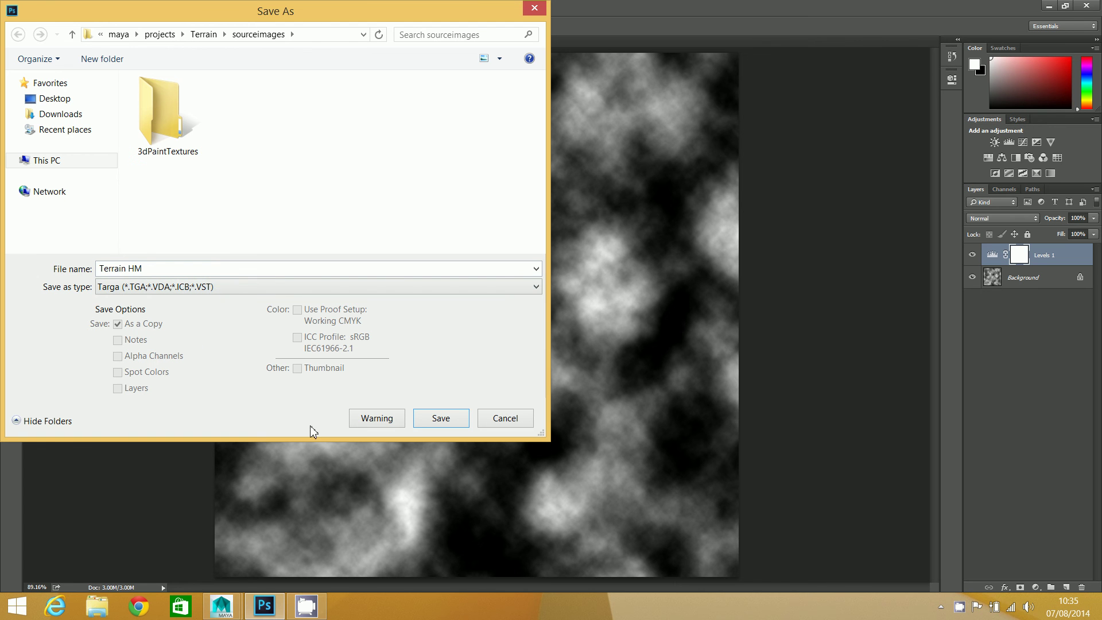
left_click(447, 423)
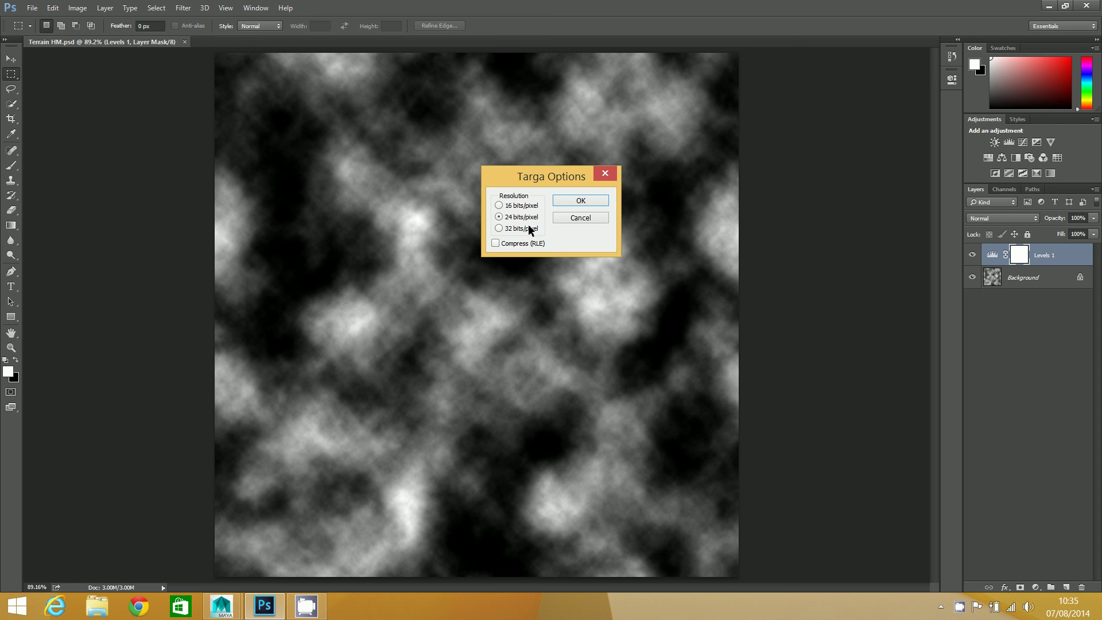
left_click(574, 200)
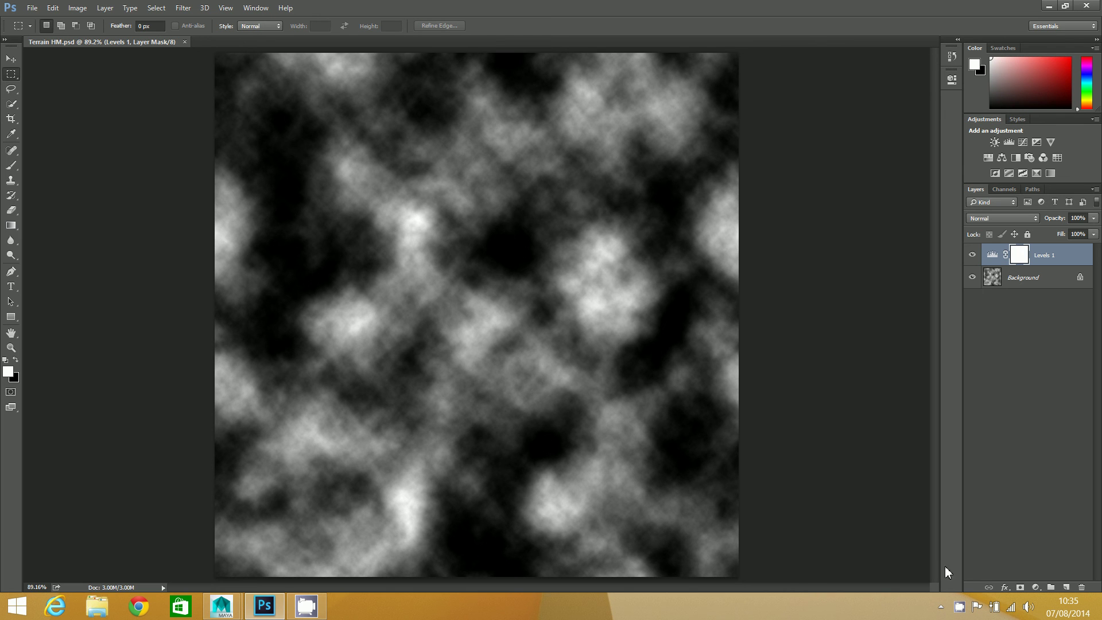
- Choose options from the right-click menu in the Layers panel area
right_click(958, 611)
left_click(995, 582)
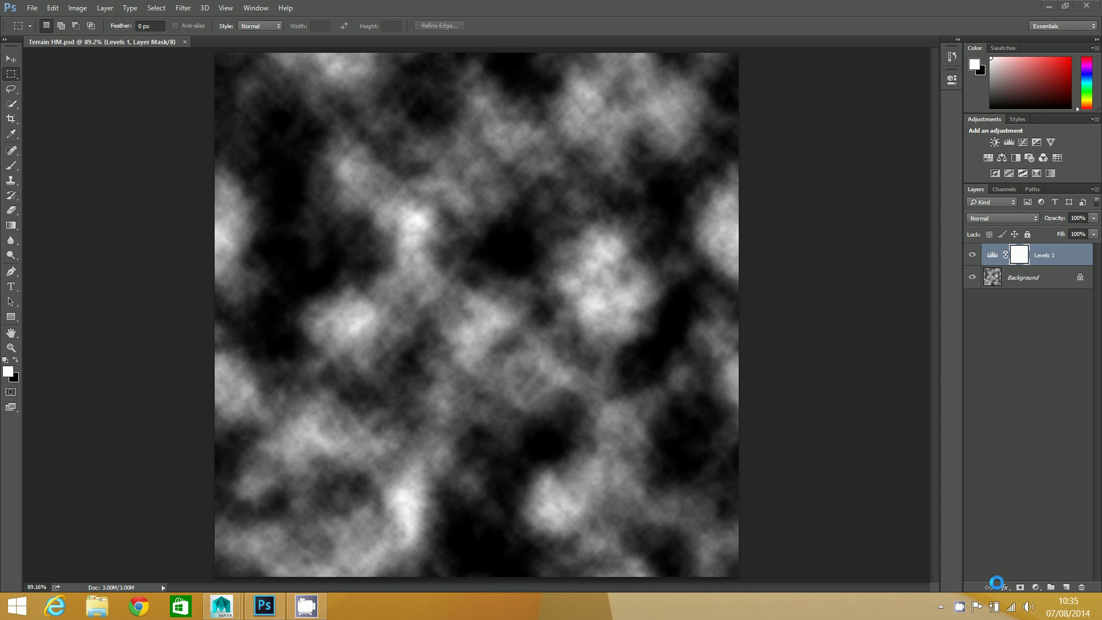
right_click(959, 607)
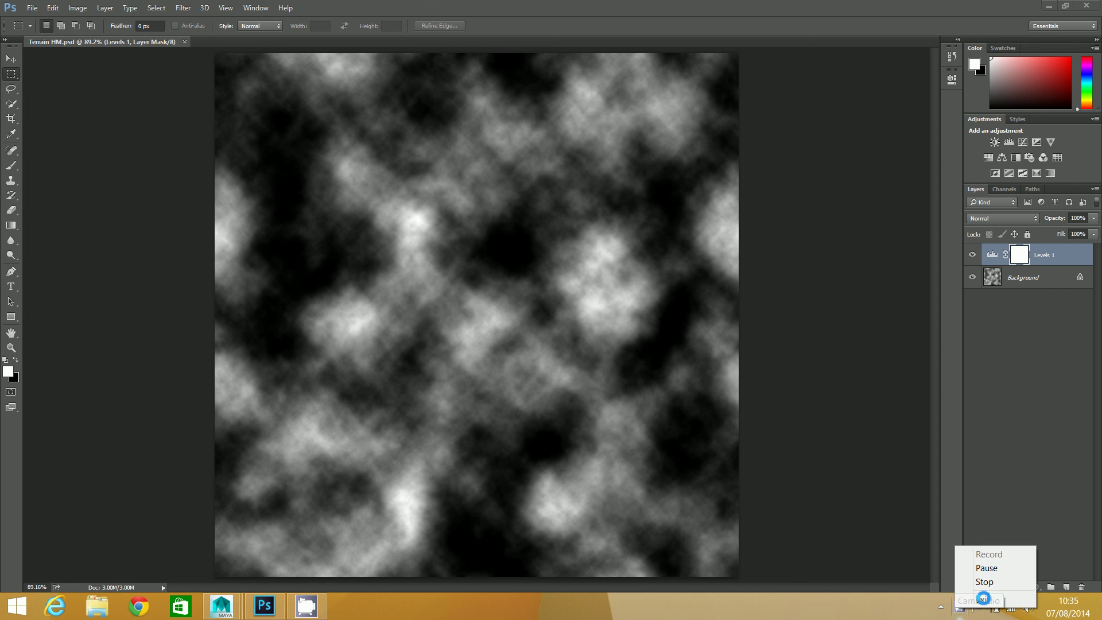
left_click(995, 582)
right_click(967, 608)
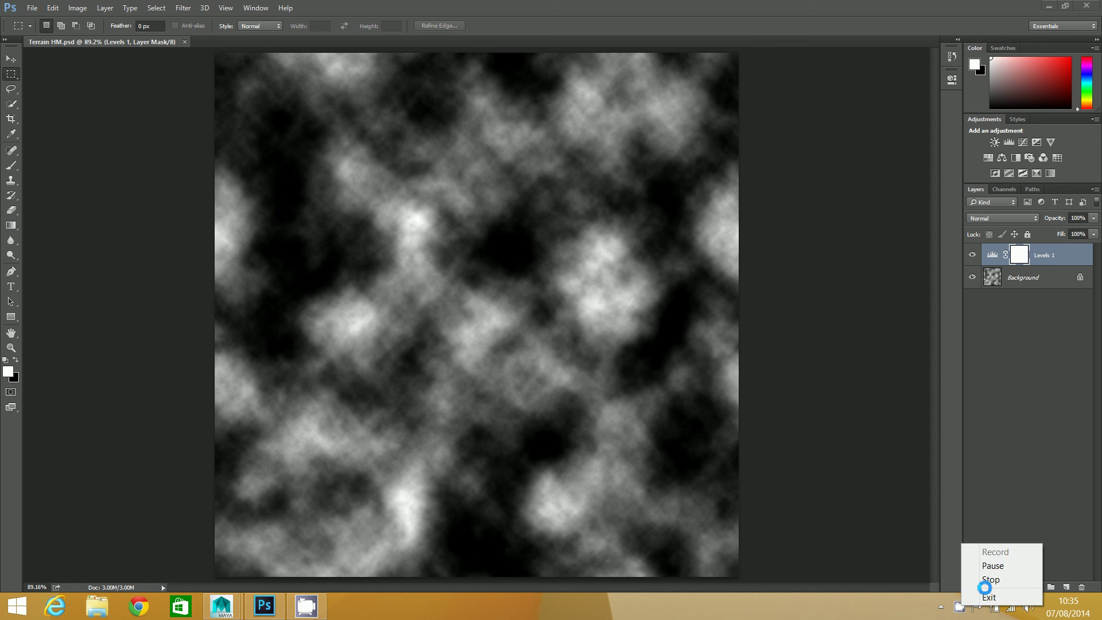